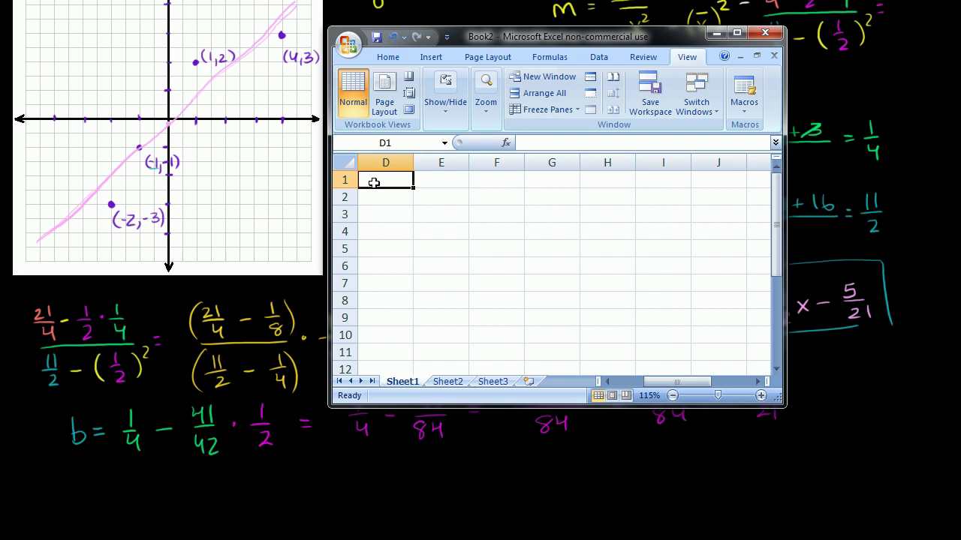
# Enter the column headings x, y and y* in cells D1, E1 and F1.
pyautogui.write('x')
pyautogui.press('Tab')
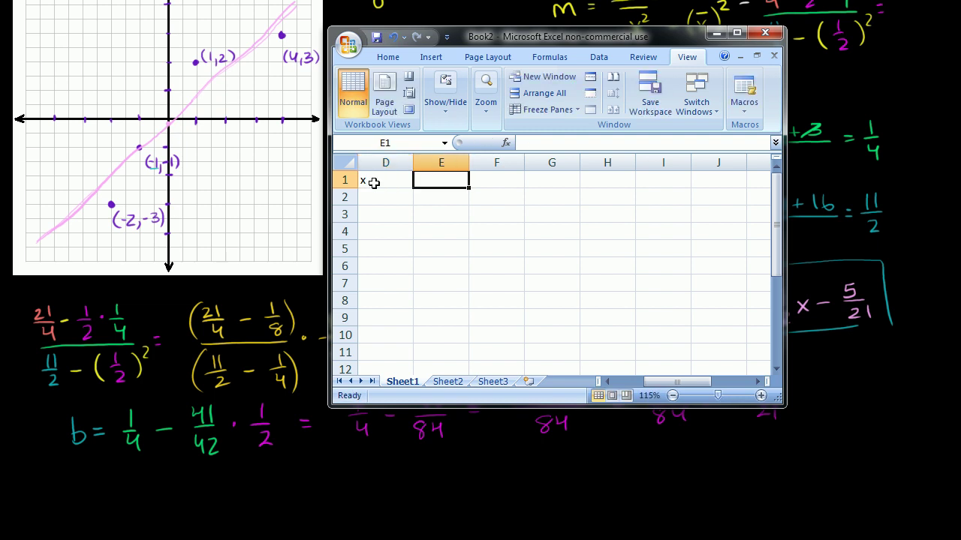
pyautogui.write('y')
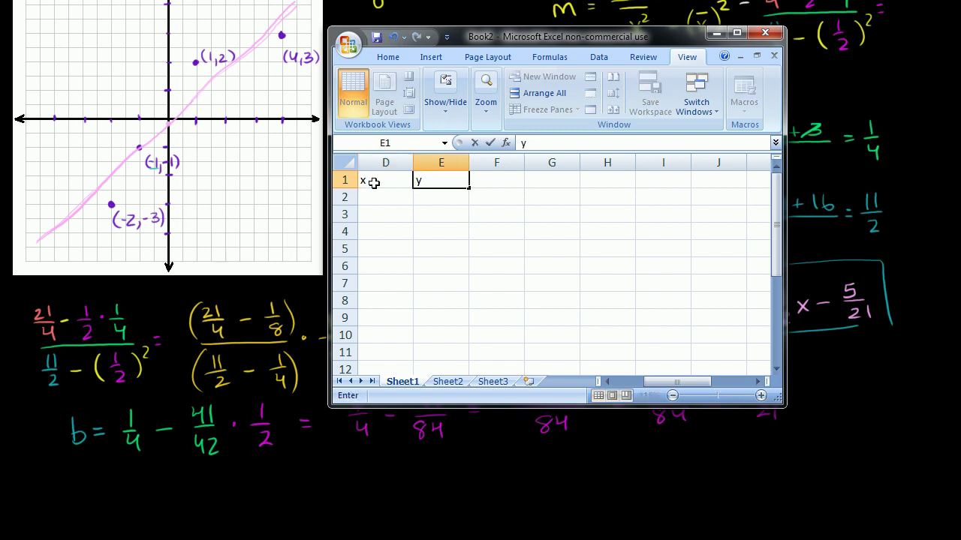
pyautogui.press('Tab')
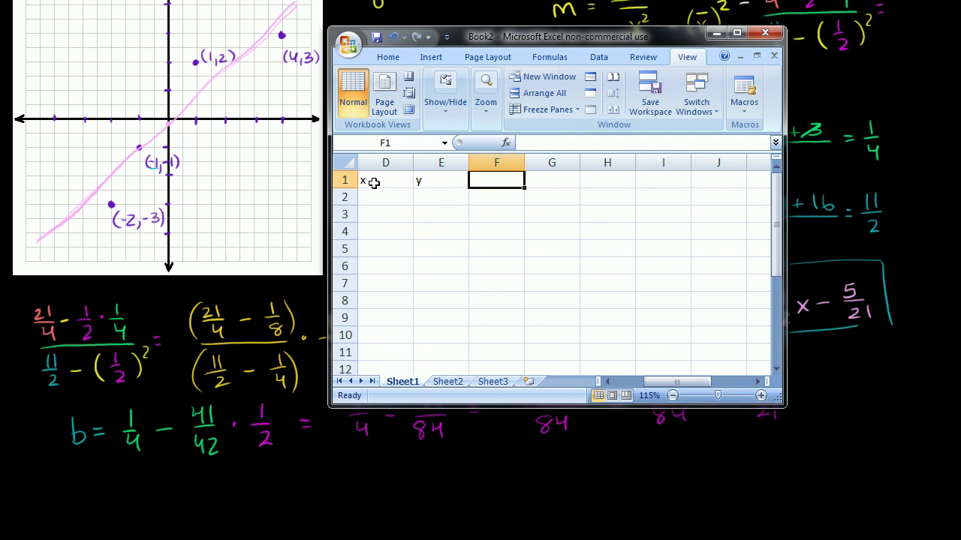
pyautogui.write('y*')
pyautogui.press('Tab')
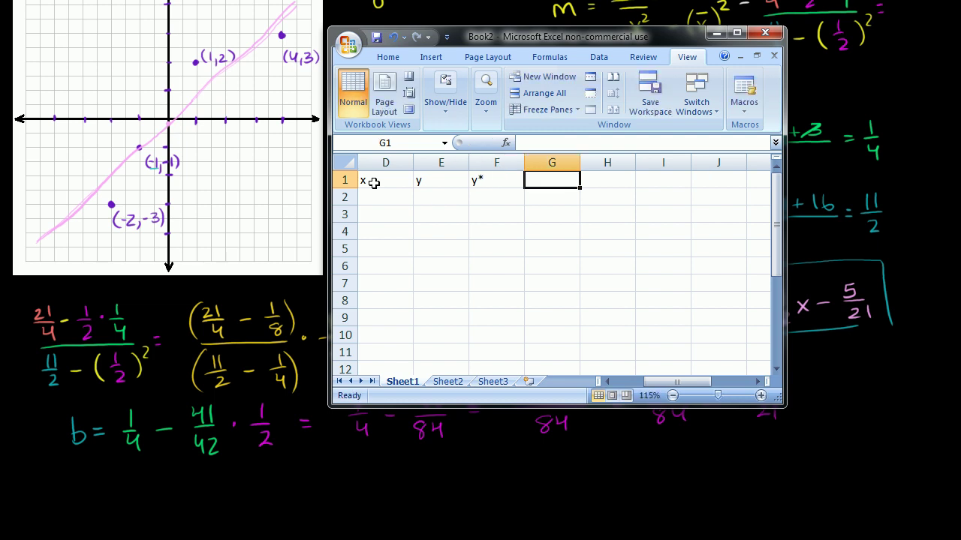
pyautogui.press('Left')
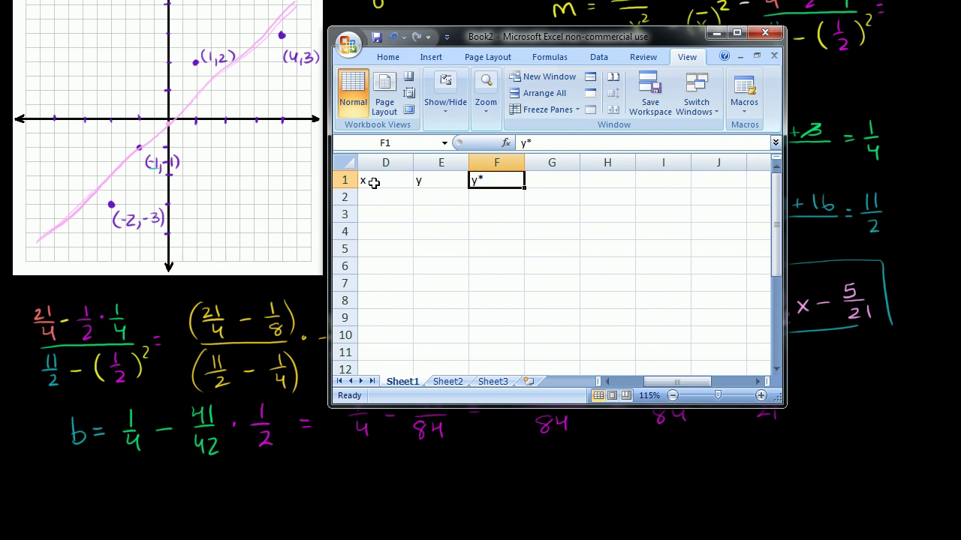
pyautogui.press('Right')
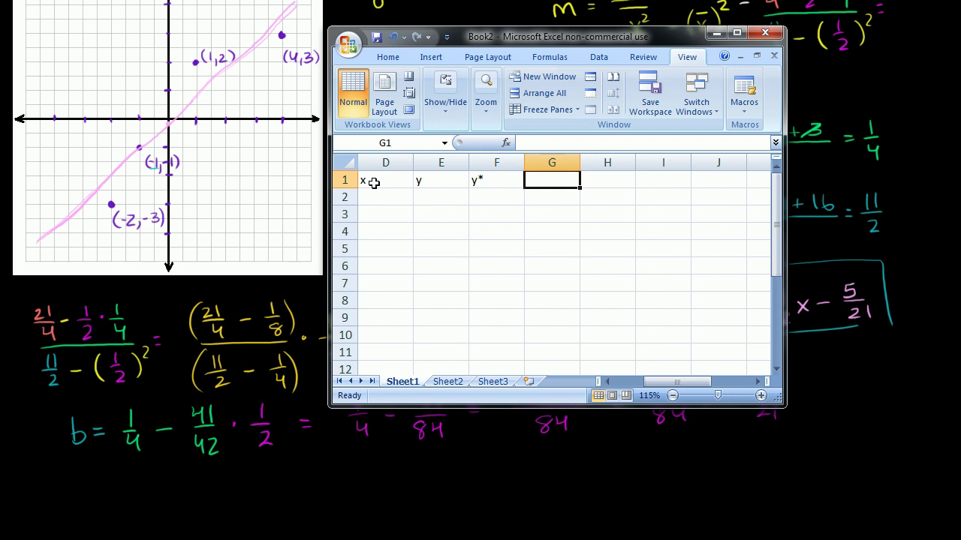
pyautogui.write('error')
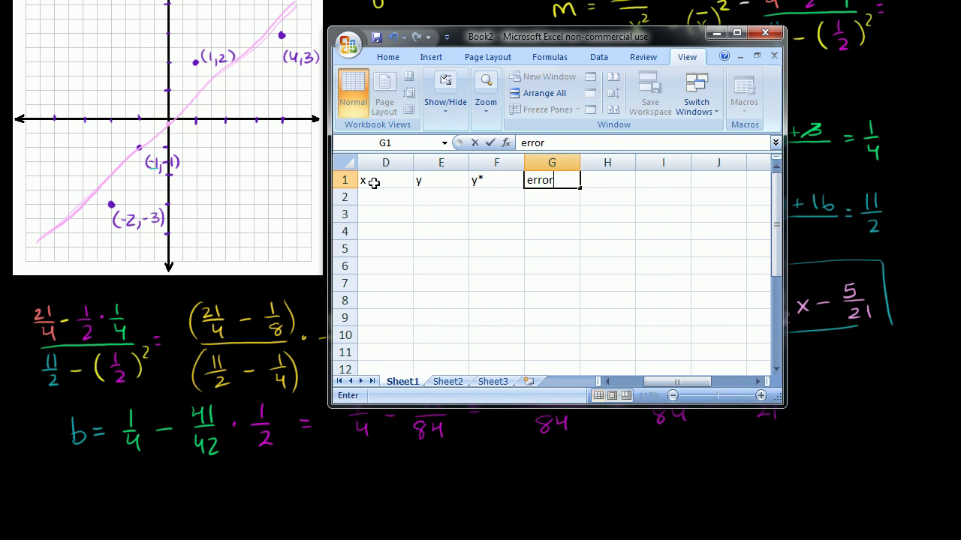
pyautogui.write(' with Line')
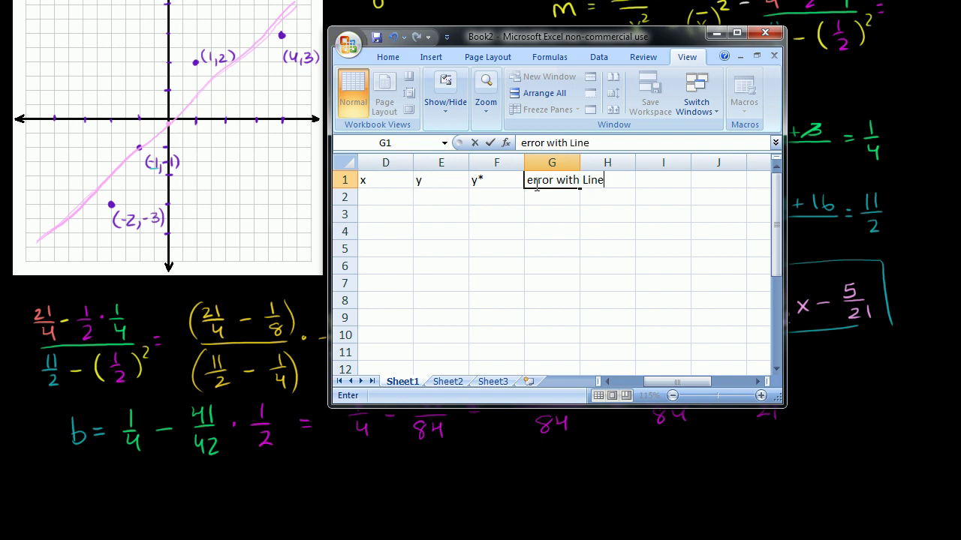
pyautogui.press('BackSpace')
pyautogui.press('BackSpace')
pyautogui.press('BackSpace')
pyautogui.press('BackSpace')
pyautogui.press('BackSpace')
pyautogui.press('BackSpace')
pyautogui.press('BackSpace')
pyautogui.press('BackSpace')
pyautogui.press('BackSpace')
pyautogui.press('BackSpace')
pyautogui.press('BackSpace')
pyautogui.press('BackSpace')
pyautogui.press('BackSpace')
pyautogui.press('BackSpace')
pyautogui.press('BackSpace')
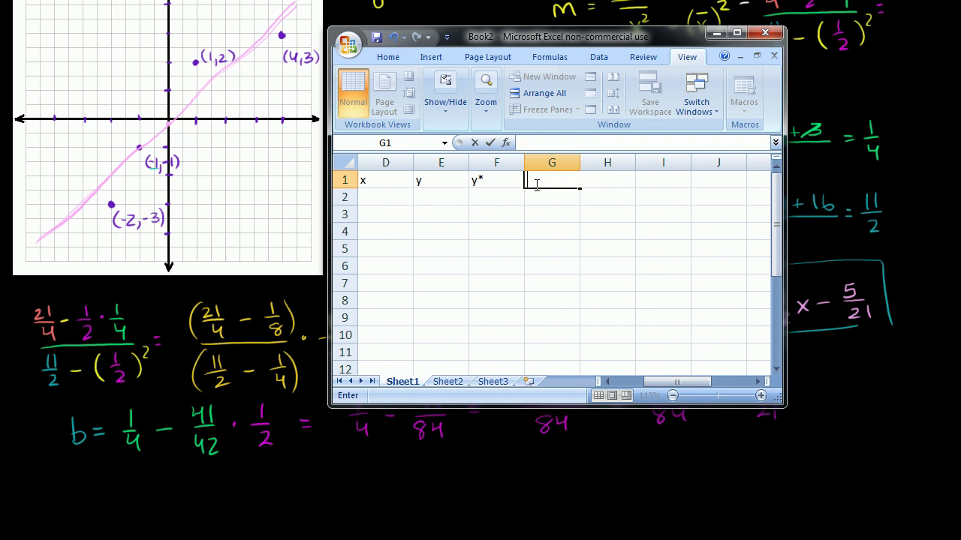
pyautogui.write('error with')
pyautogui.press('BackSpace')
pyautogui.press('BackSpace')
pyautogui.press('BackSpace')
pyautogui.press('BackSpace')
pyautogui.press('BackSpace')
pyautogui.press('BackSpace')
pyautogui.press('BackSpace')
pyautogui.press('BackSpace')
pyautogui.press('BackSpace')
pyautogui.press('BackSpace')
# Enter the heading "sqrd err w/line" in cell G1.
pyautogui.write('square')
pyautogui.write('d err')
pyautogui.press('BackSpace')
pyautogui.press('BackSpace')
pyautogui.press('BackSpace')
pyautogui.press('BackSpace')
pyautogui.press('BackSpace')
pyautogui.press('BackSpace')
pyautogui.press('BackSpace')
pyautogui.press('BackSpace')
pyautogui.press('BackSpace')
pyautogui.write('rd')
pyautogui.press('BackSpace')
pyautogui.press('BackSpace')
pyautogui.write('qrd err w')
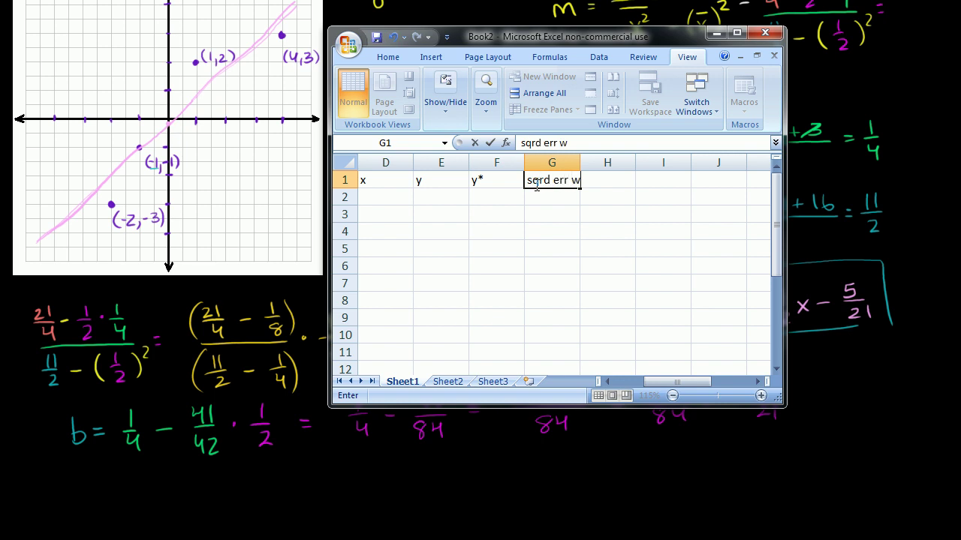
pyautogui.write('/line')
pyautogui.press('Tab')
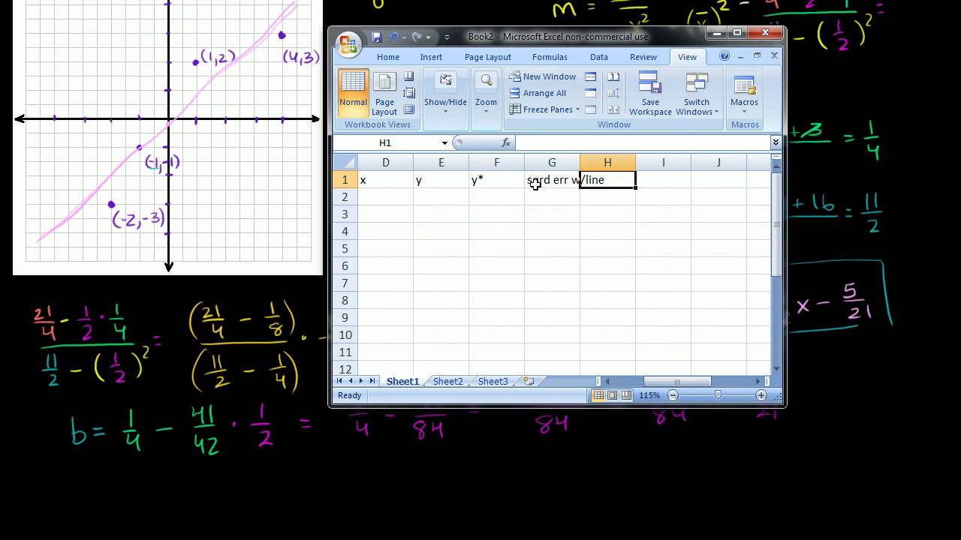
# Widen column G so that its heading fits inside the column.
pyautogui.click(534, 185)
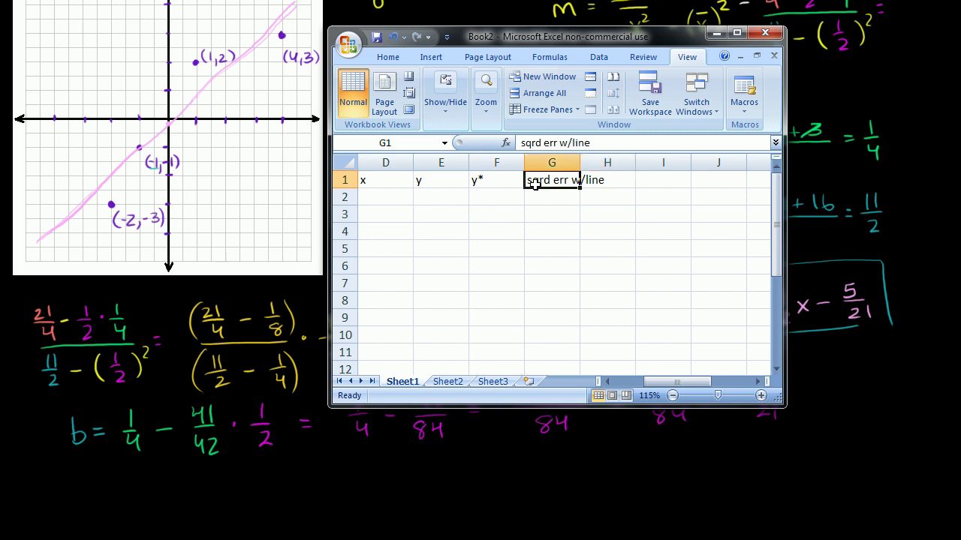
pyautogui.press('Tab')
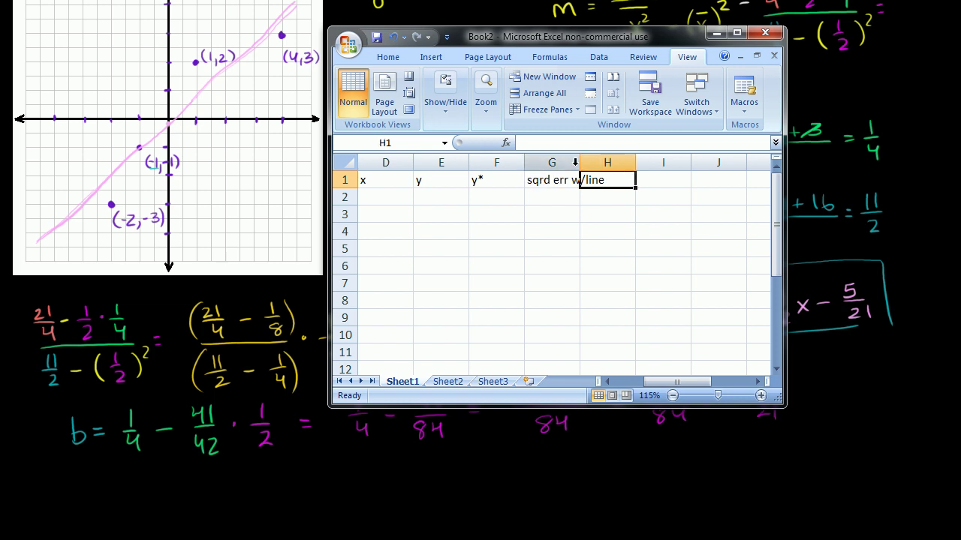
pyautogui.moveTo(581, 163); pyautogui.dragTo(611, 164)
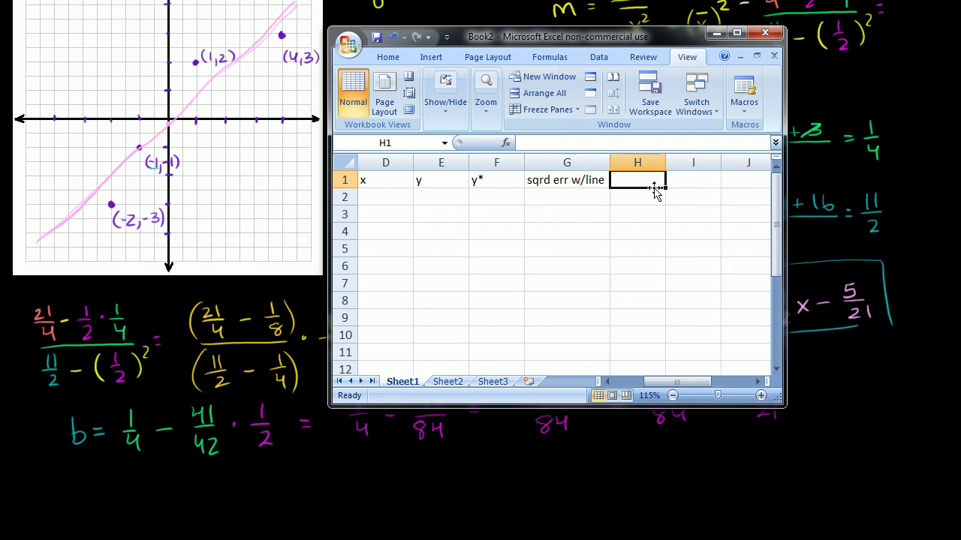
# Enter the heading "sqrd from mean y" in cell H1 and widen column H to fit it.
pyautogui.write('sqrd')
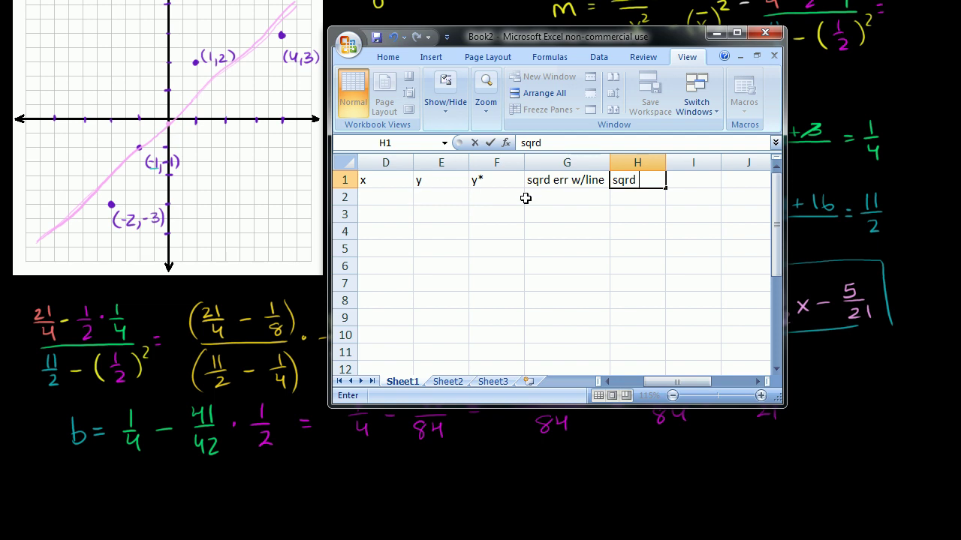
pyautogui.write('from mean y')
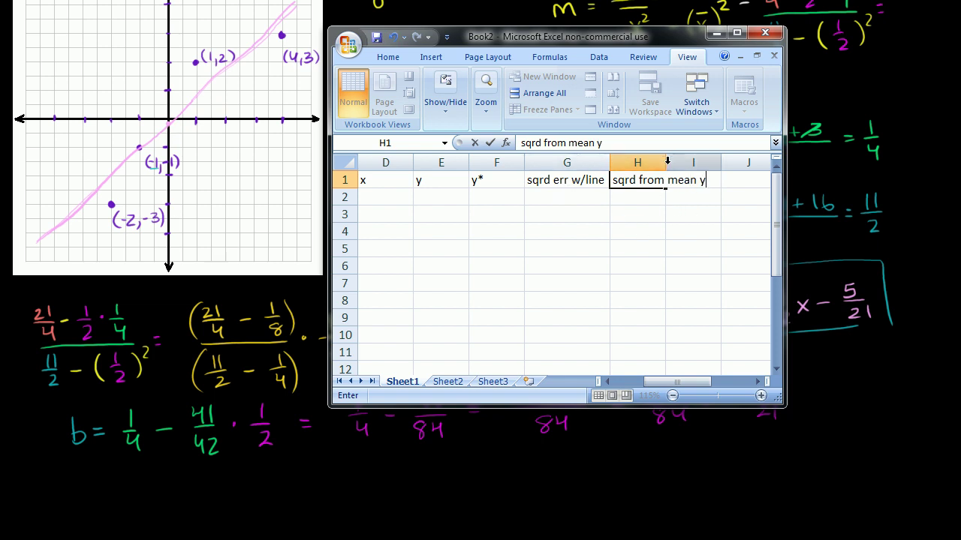
pyautogui.click(659, 231)
pyautogui.moveTo(666, 164); pyautogui.dragTo(718, 164)
# Enter the first two data points, (-2, -3) and (-1, -1), in rows 2 and 3 of the x and y columns.
pyautogui.click(566, 264)
pyautogui.click(403, 203)
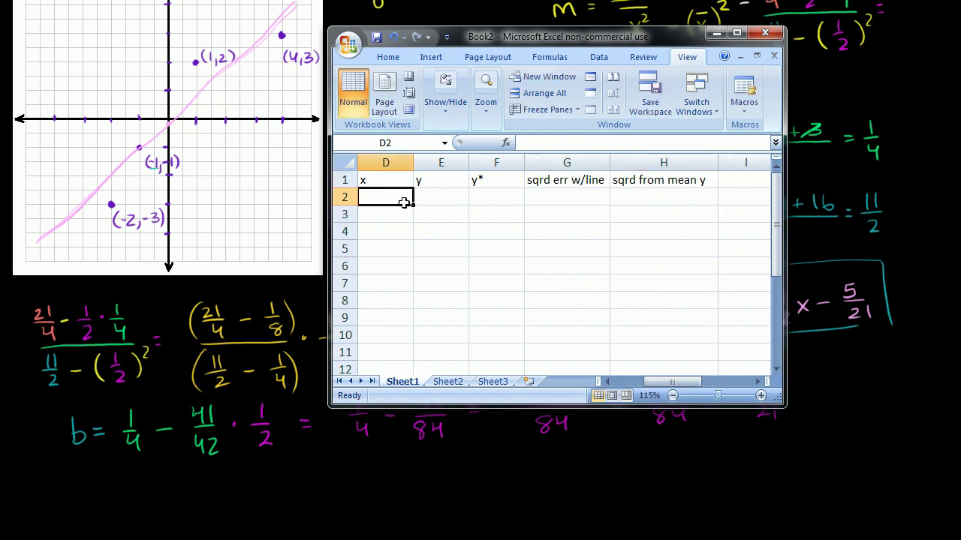
pyautogui.write('-2')
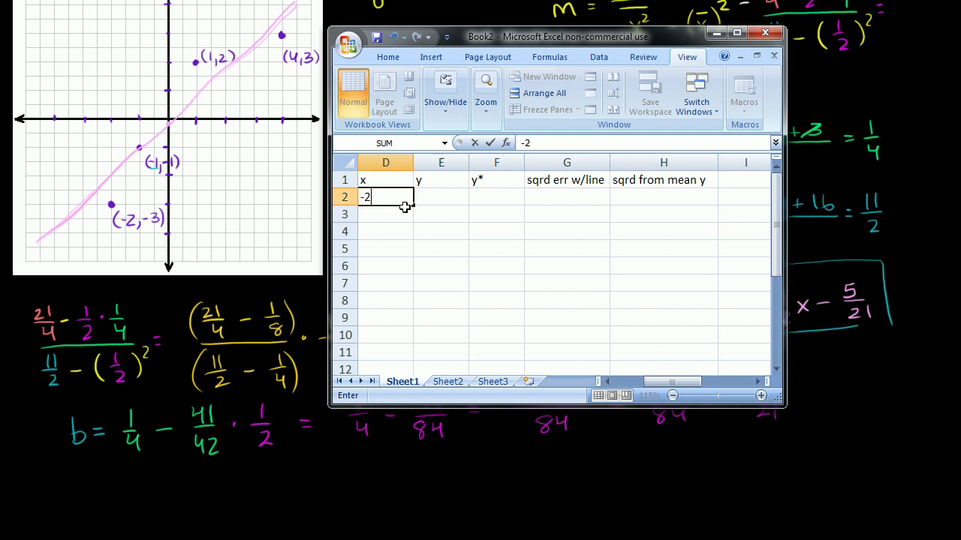
pyautogui.press('Tab')
pyautogui.write('-3')
pyautogui.press('Return')
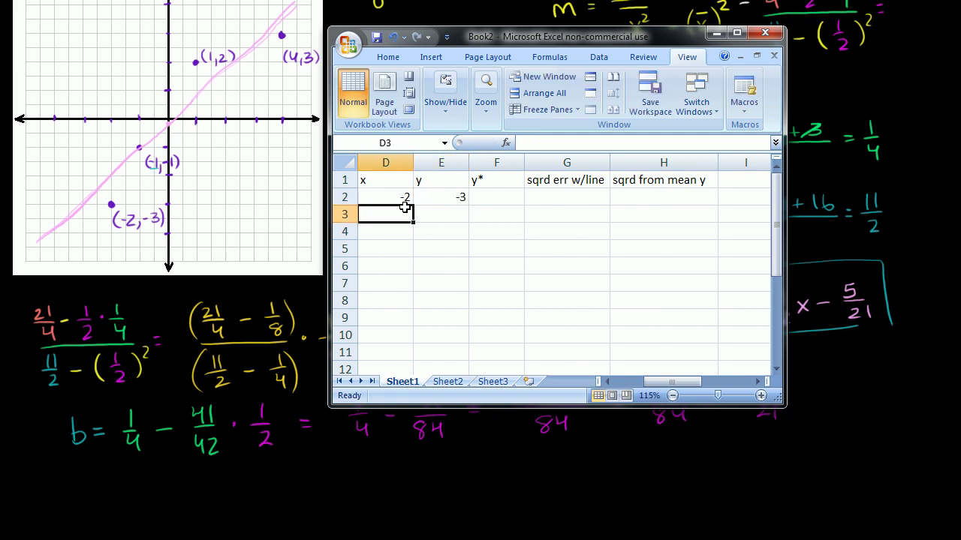
pyautogui.write('-1')
pyautogui.press('Tab')
pyautogui.write('-1')
pyautogui.press('Return')
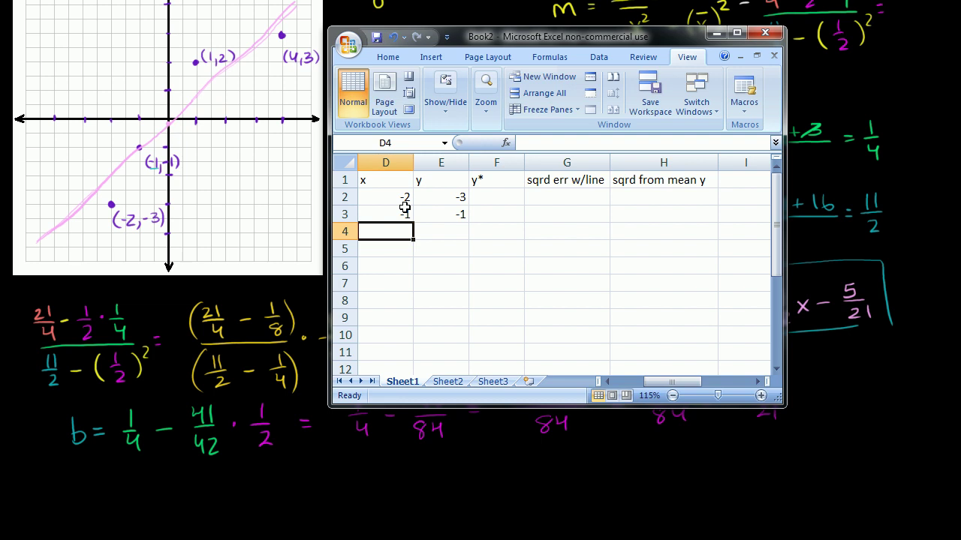
# Enter the data points (1, 2) and (4, 3) in rows 4 and 5 of the x and y columns.
pyautogui.write('1')
pyautogui.press('Tab')
pyautogui.write('2')
pyautogui.press('Return')
pyautogui.write('4')
pyautogui.press('Tab')
pyautogui.write('3')
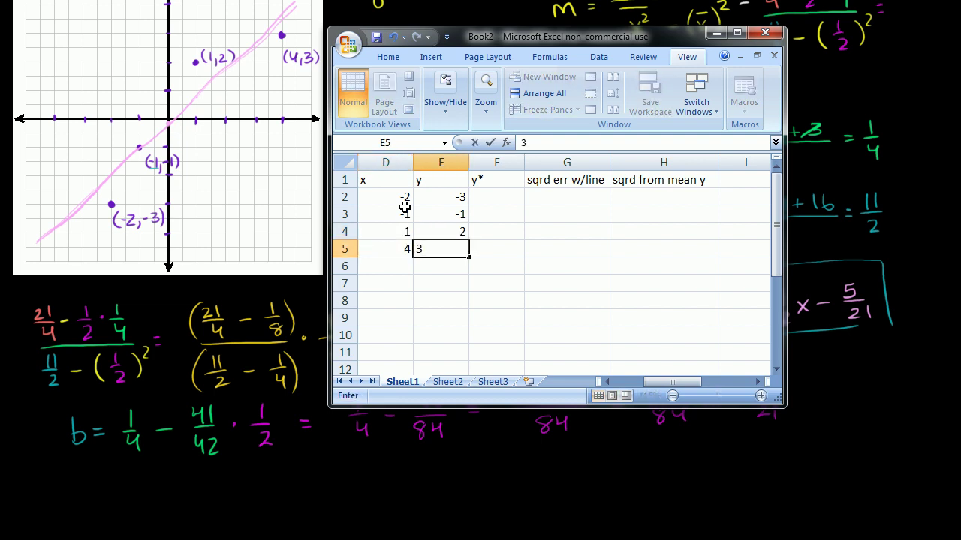
pyautogui.press('Tab')
# Calculate the line's y* value for the first point in cell F2 with the formula =(41/42)*D2-5/21.
pyautogui.press('Up')
pyautogui.press('Up')
pyautogui.press('Up')
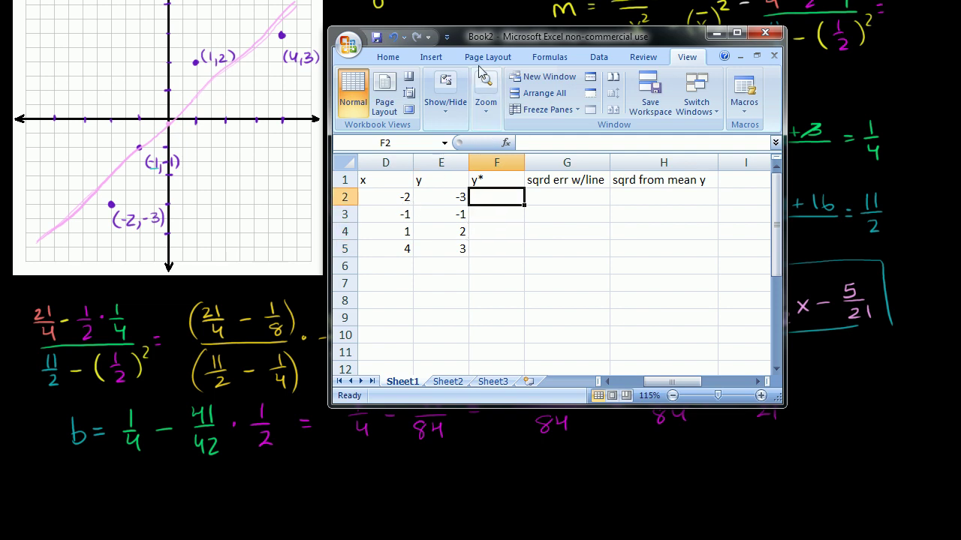
pyautogui.moveTo(495, 37); pyautogui.dragTo(340, 17)
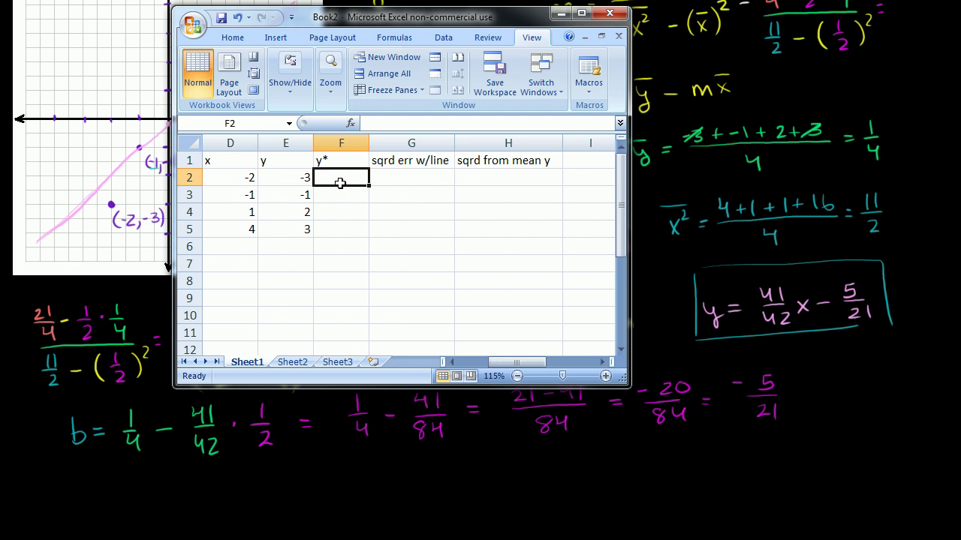
pyautogui.write('=(41/')
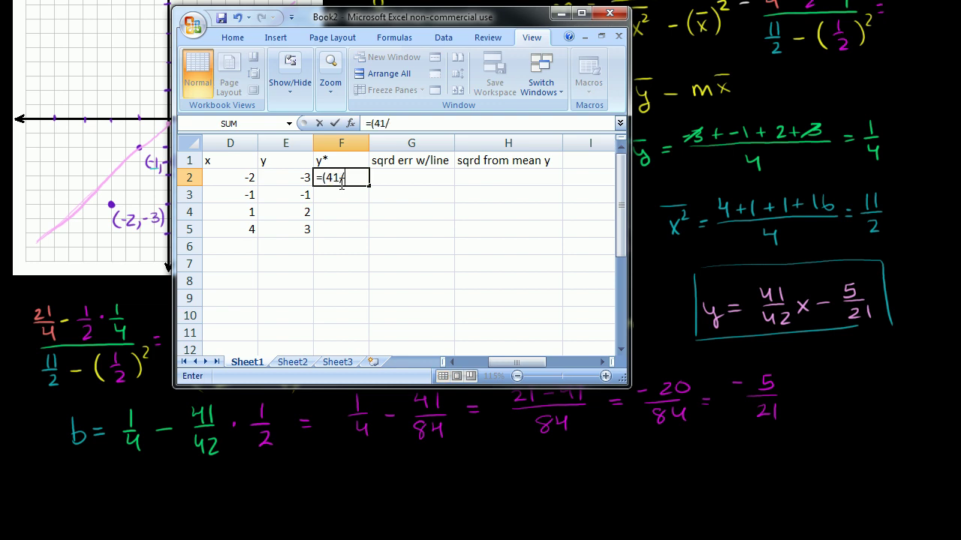
pyautogui.write('42)*')
pyautogui.press('Left')
pyautogui.press('Left')
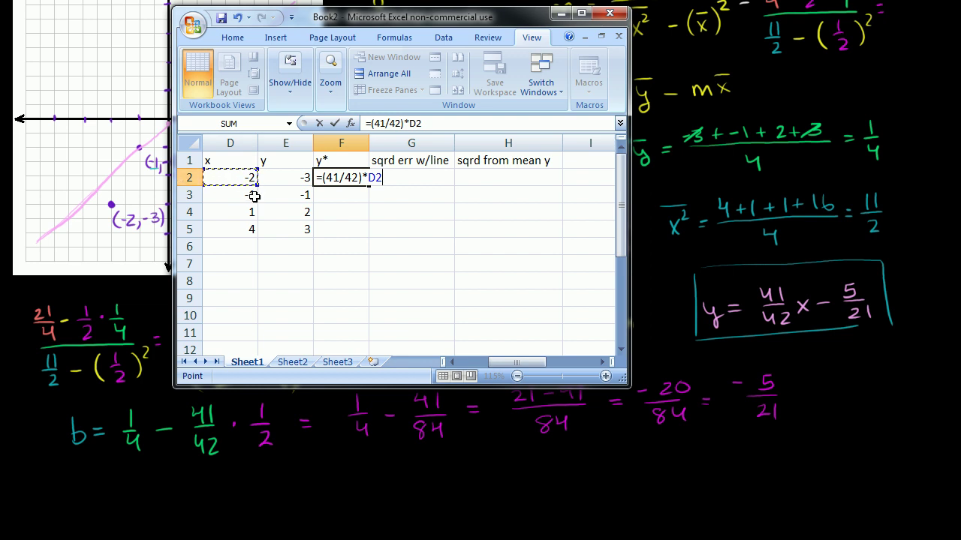
pyautogui.write('-5/31')
pyautogui.press('BackSpace')
pyautogui.press('BackSpace')
pyautogui.write('21')
pyautogui.press('Return')
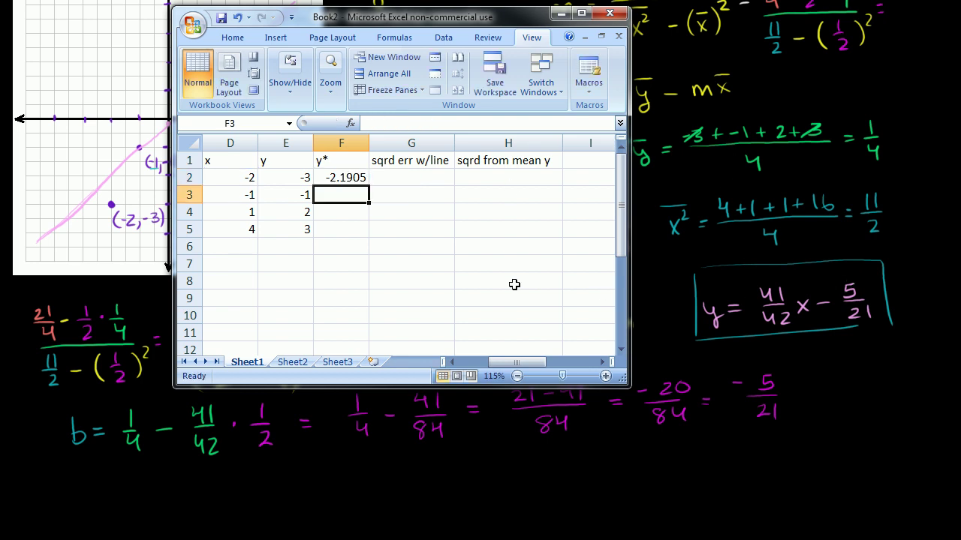
# Calculate the first point's squared error with the line in cell G2 with the formula =(E2-F2)^2.
pyautogui.moveTo(322, 18); pyautogui.dragTo(586, 20)
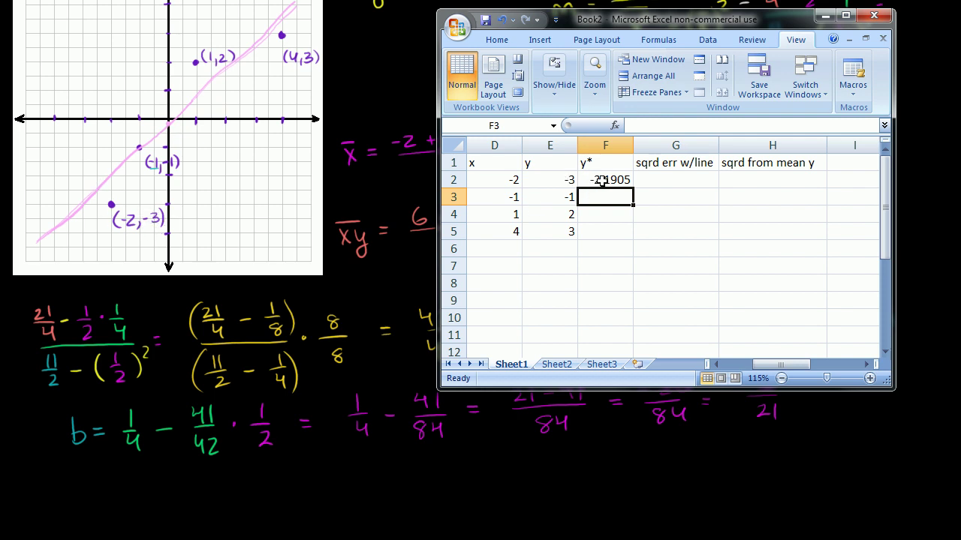
pyautogui.moveTo(591, 18); pyautogui.dragTo(443, 0)
pyautogui.click(537, 144)
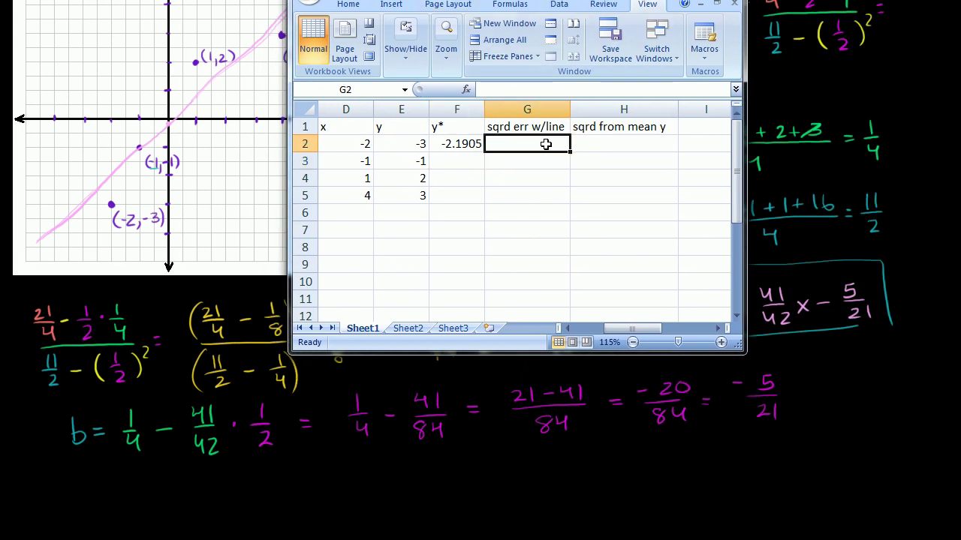
pyautogui.write('=(')
pyautogui.press('Left')
pyautogui.press('Left')
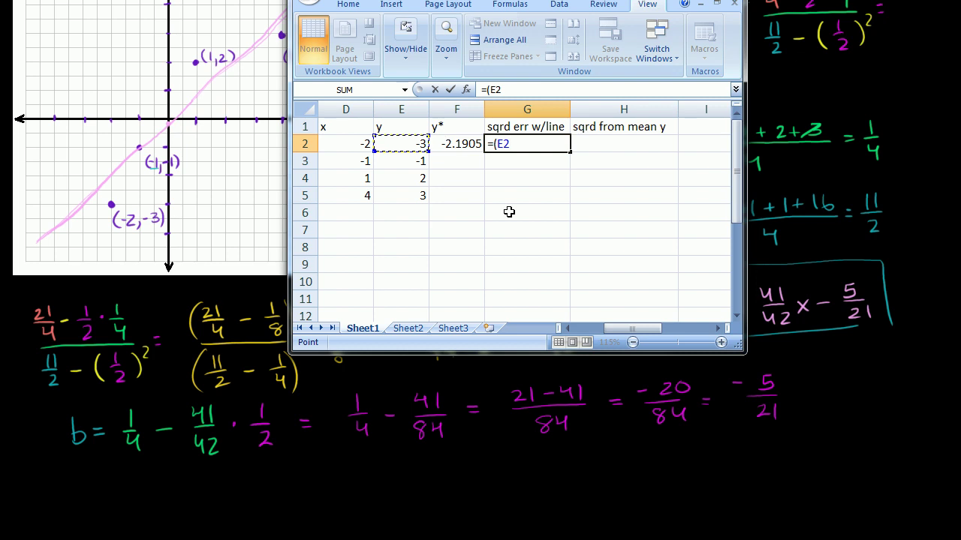
pyautogui.write('-')
pyautogui.press('Left')
pyautogui.write(')^2')
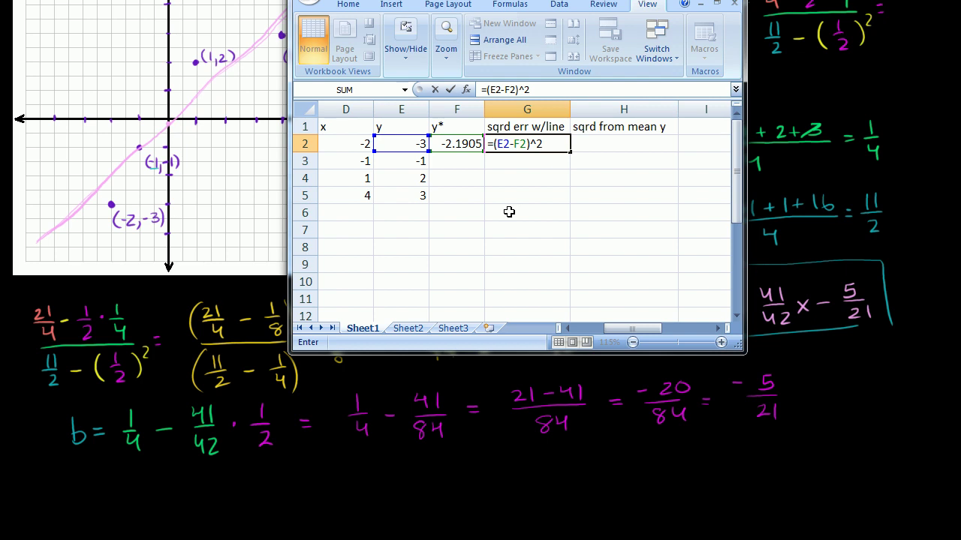
pyautogui.press('Return')
pyautogui.press('Up')
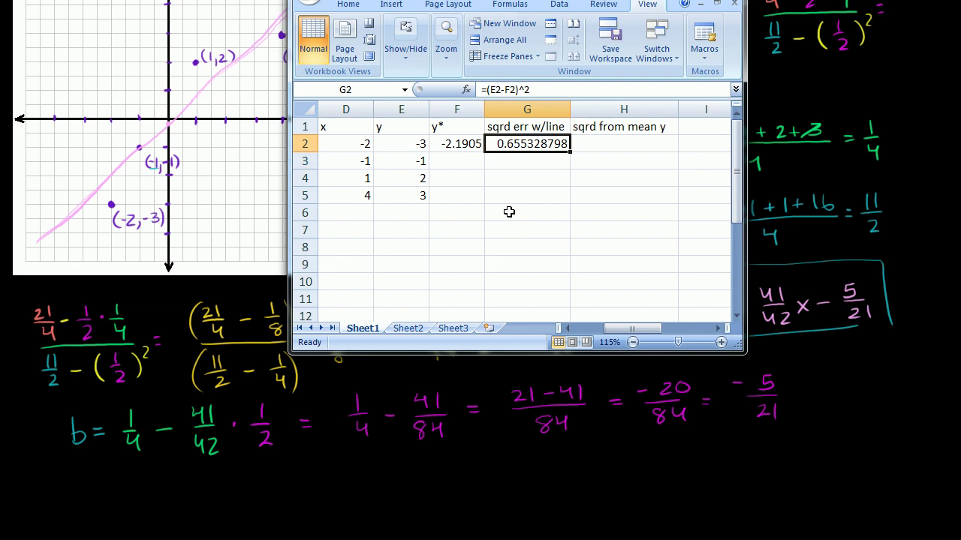
# Calculate the first point's squared distance from the mean y in cell H2 with the formula =(E2-.25)^2.
pyautogui.press('Right')
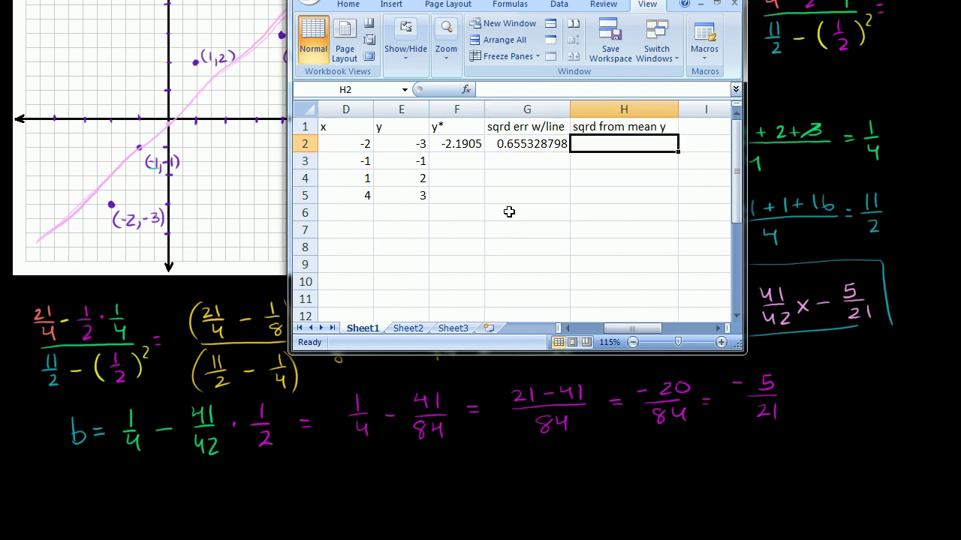
pyautogui.write('=(')
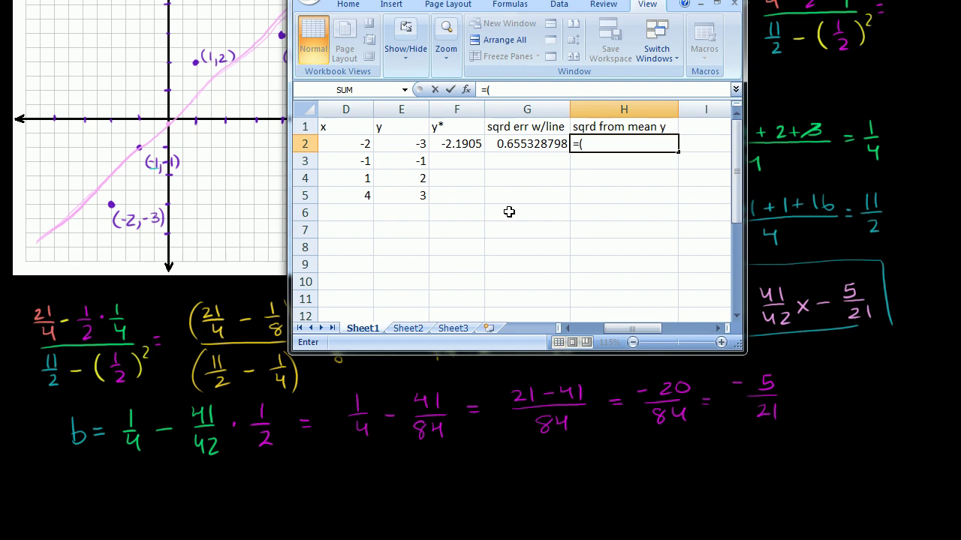
pyautogui.press('Left')
pyautogui.press('Left')
pyautogui.write('-')
pyautogui.moveTo(507, 0); pyautogui.dragTo(251, 61)
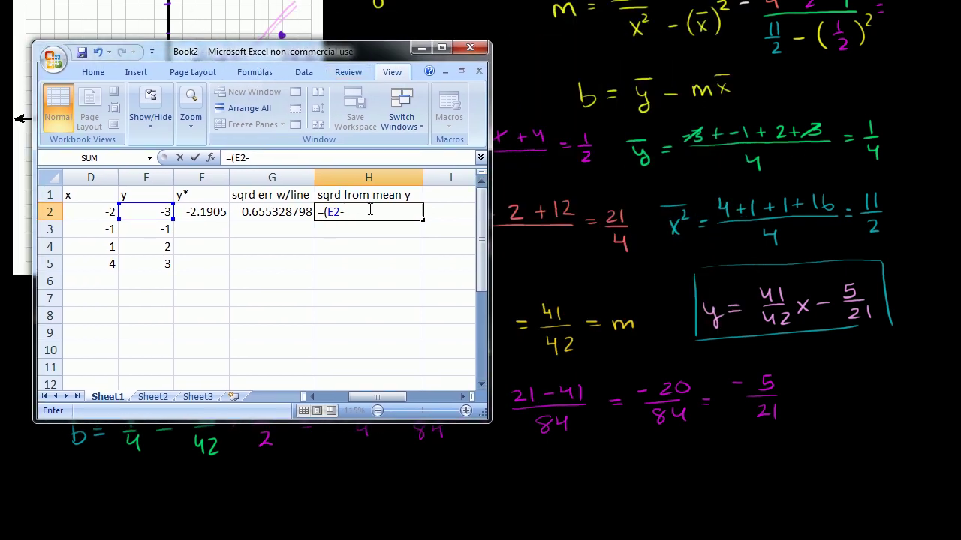
pyautogui.write('.25)^2')
pyautogui.press('Return')
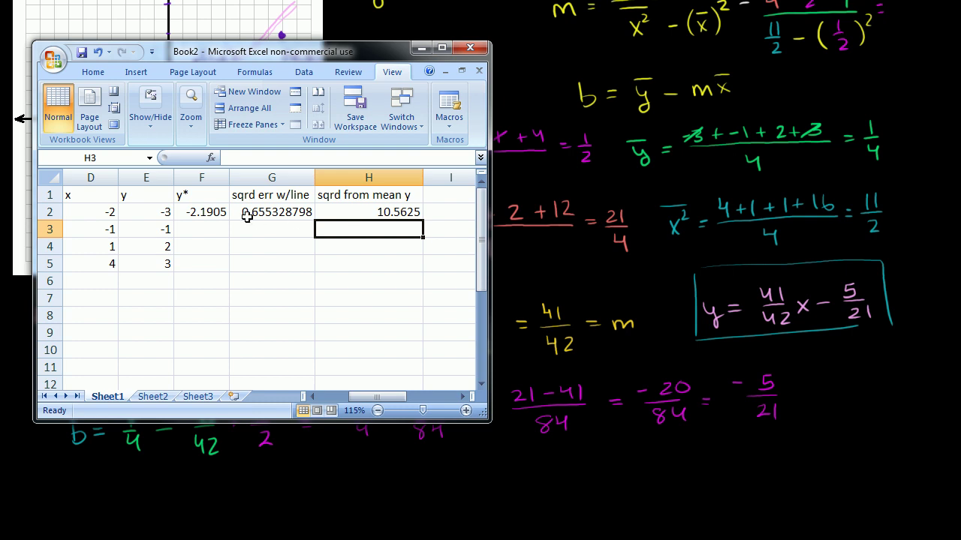
# Fill the formulas in F2:H2 down through row 5 for the remaining data points.
pyautogui.moveTo(215, 210); pyautogui.dragTo(425, 271)
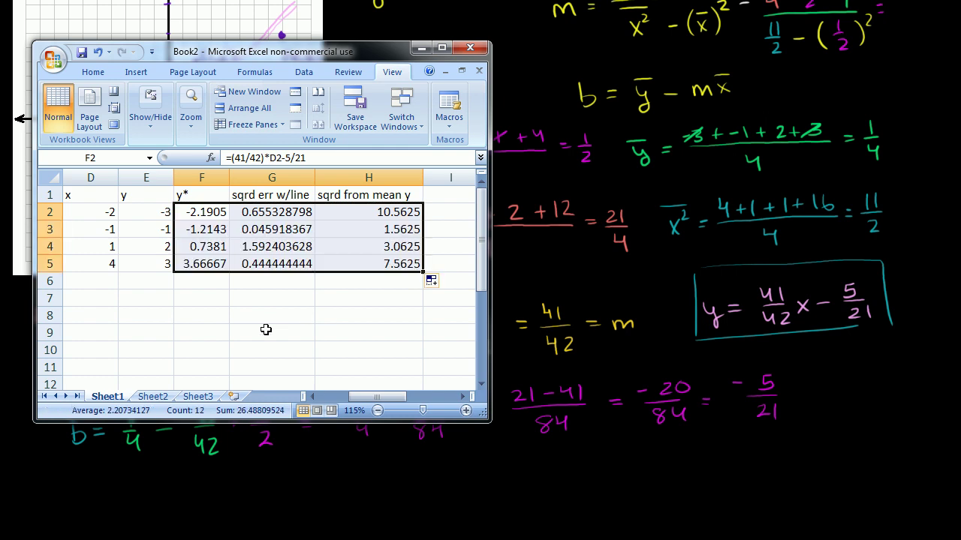
pyautogui.click(266, 330)
# Examine the copied formulas in F3, G3 and H3 and the cells they reference.
pyautogui.click(214, 229)
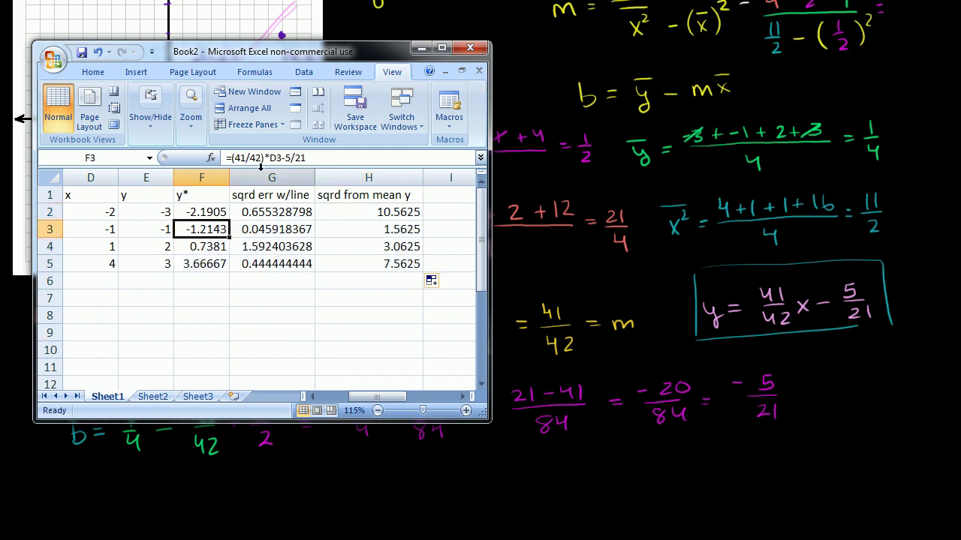
pyautogui.click(268, 158)
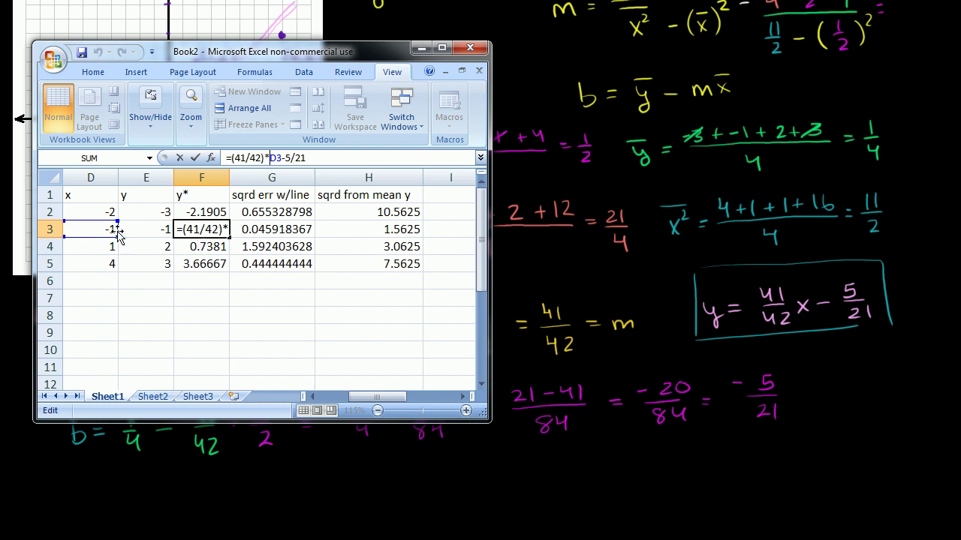
pyautogui.press('Return')
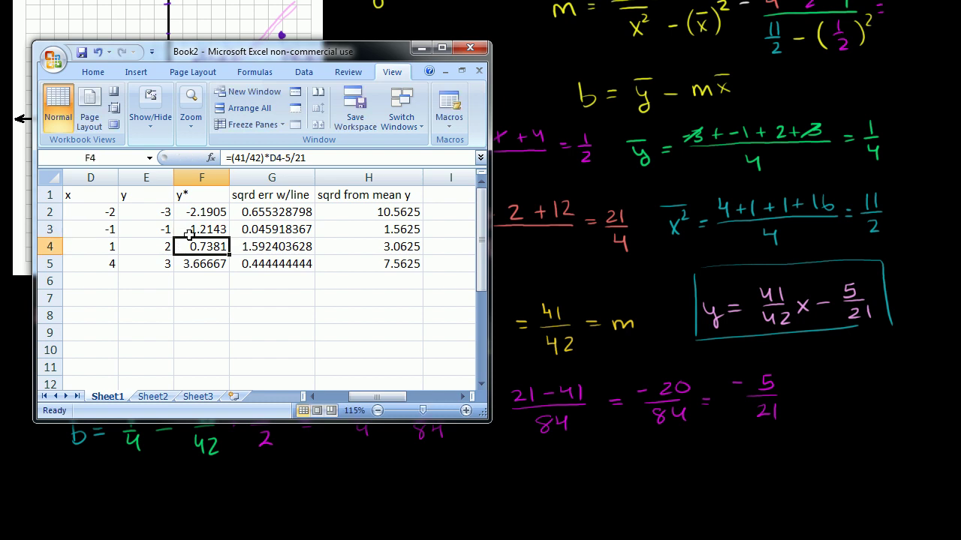
pyautogui.press('Up')
pyautogui.press('Right')
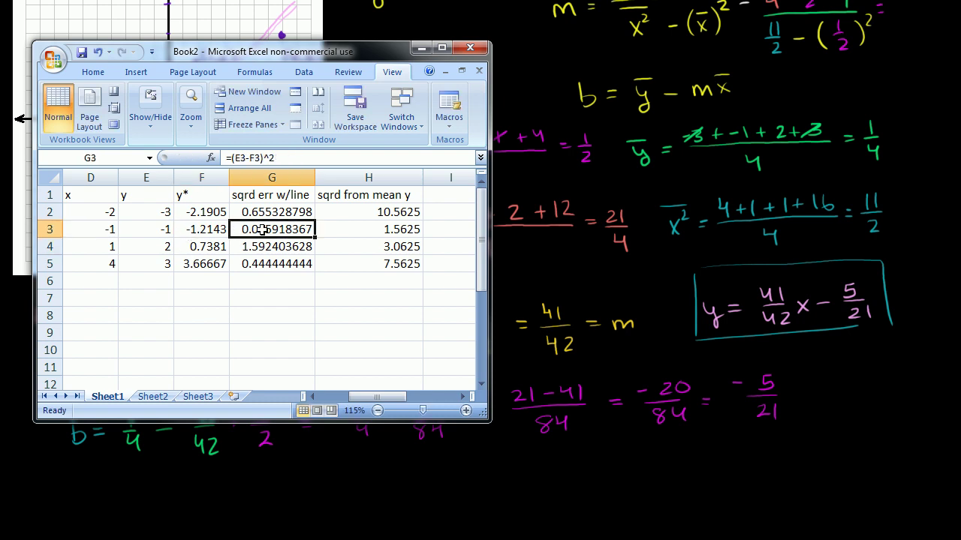
pyautogui.click(251, 159)
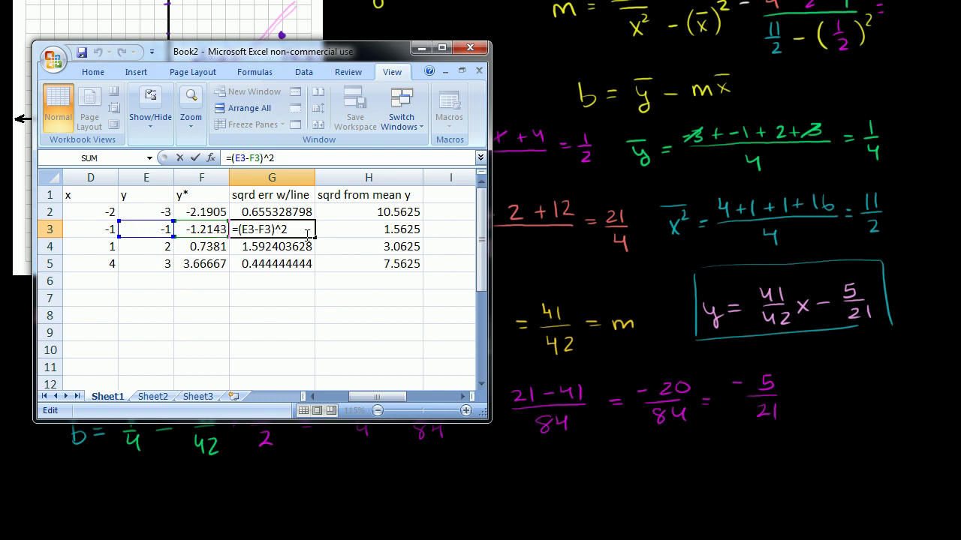
pyautogui.press('Return')
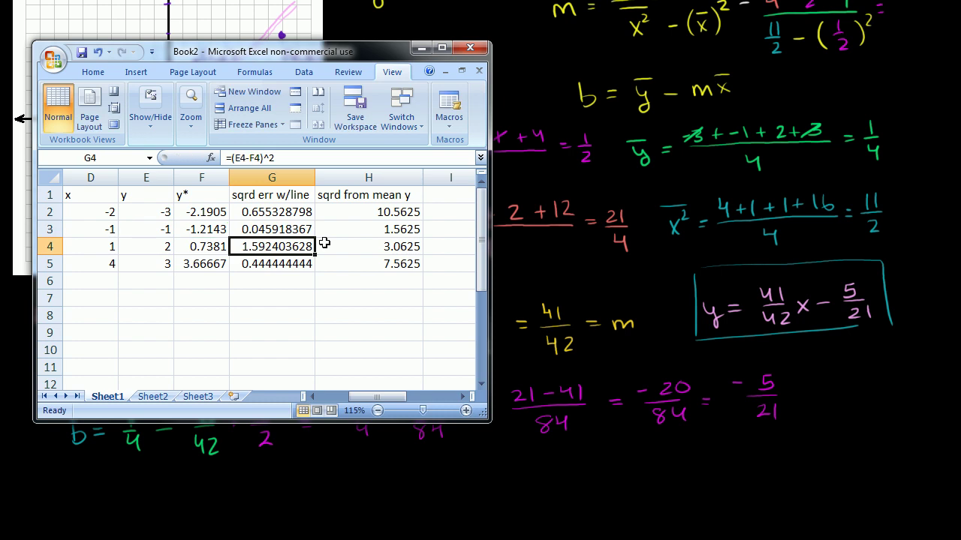
pyautogui.press('Up')
pyautogui.press('Right')
pyautogui.click(277, 158)
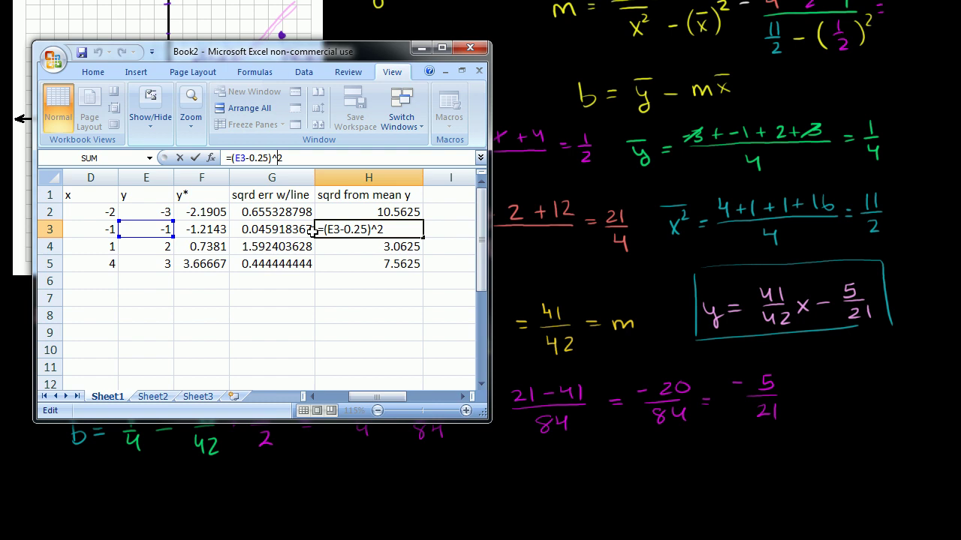
pyautogui.press('Return')
# Total the squared errors with the line in cell G7 with the formula =sum(G2:G5).
pyautogui.press('Down')
pyautogui.press('Down')
pyautogui.press('Down')
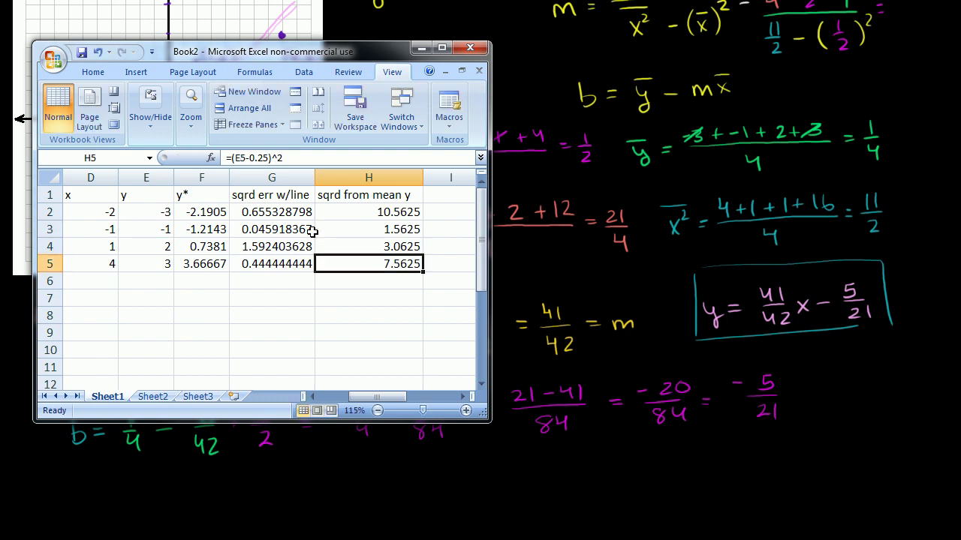
pyautogui.press('Left')
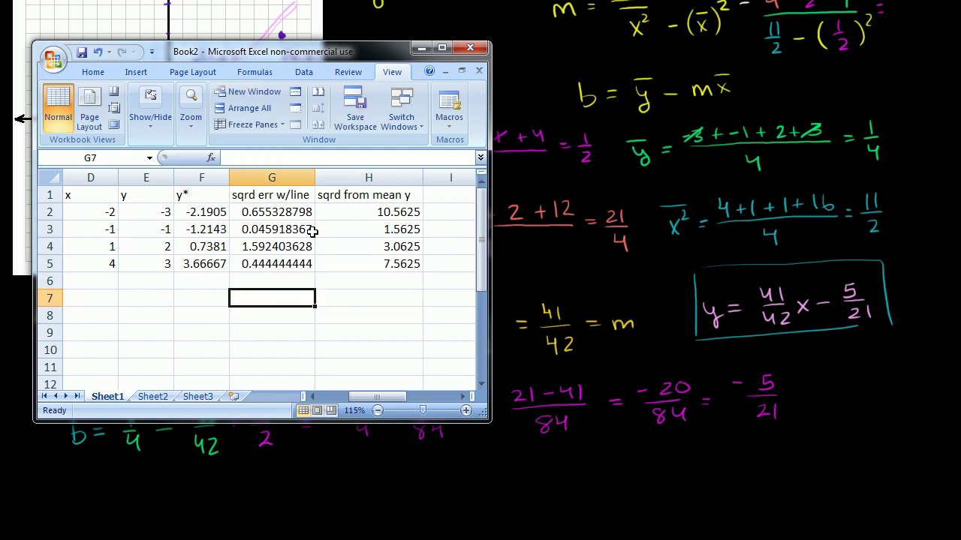
pyautogui.write('=sum(')
pyautogui.press('Up')
pyautogui.press('Up')
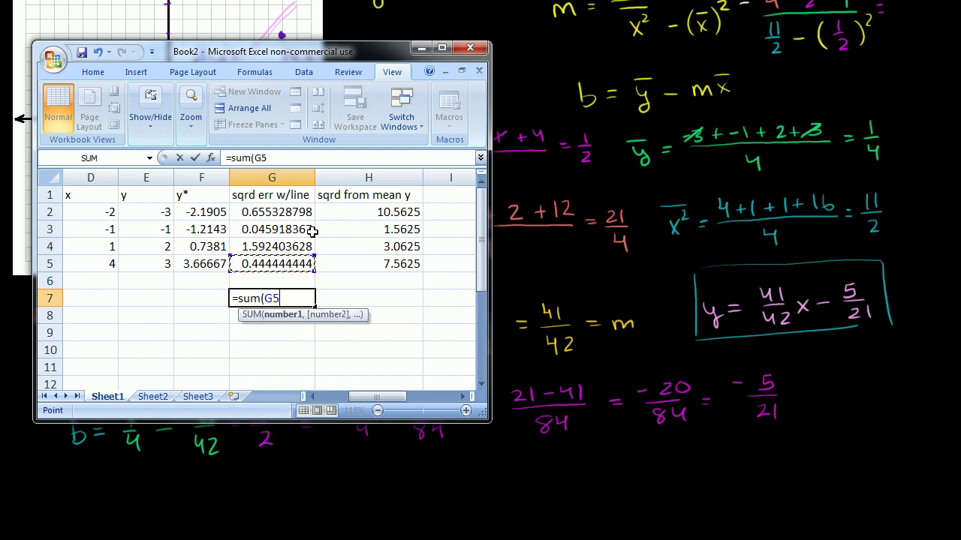
pyautogui.hotkey('shift', 'Up')
pyautogui.hotkey('shift', 'Up')
pyautogui.hotkey('shift', 'Up')
pyautogui.write(')')
pyautogui.press('Return')
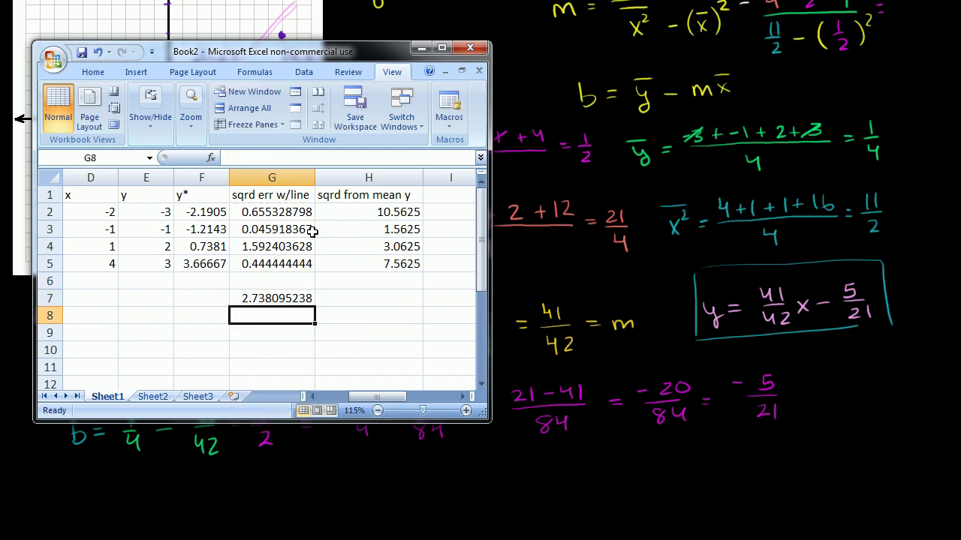
# Total the squared distances from the mean y in cell H7 with the formula =sum(H2:H5).
pyautogui.press('Up')
pyautogui.press('Right')
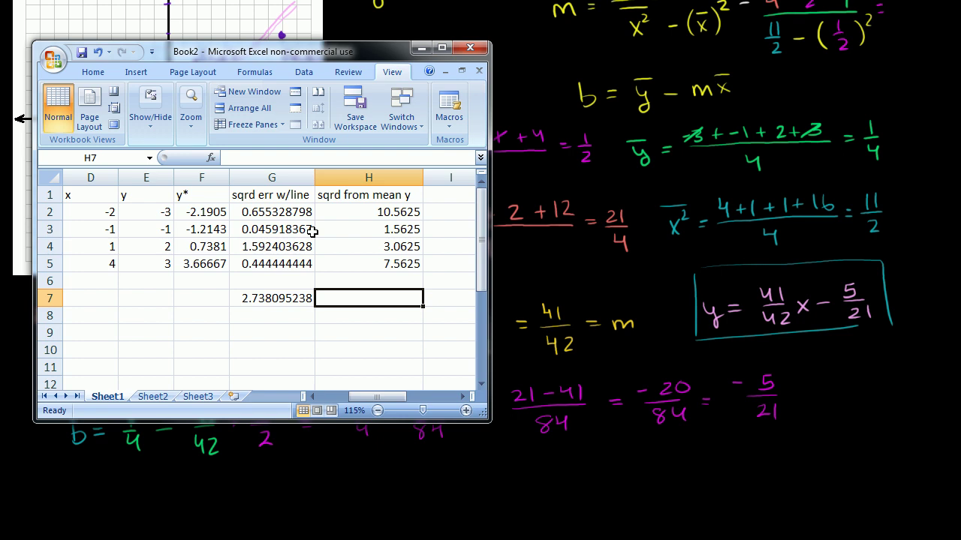
pyautogui.write('=sum(')
pyautogui.press('Up')
pyautogui.press('Up')
pyautogui.hotkey('shift', 'Up')
pyautogui.hotkey('shift', 'Up')
pyautogui.hotkey('shift', 'Up')
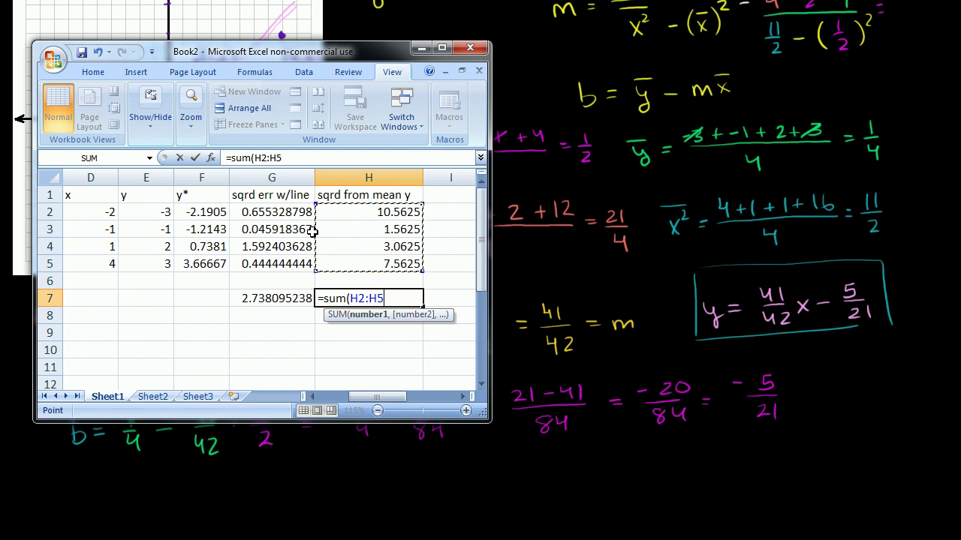
pyautogui.write(')')
pyautogui.press('Return')
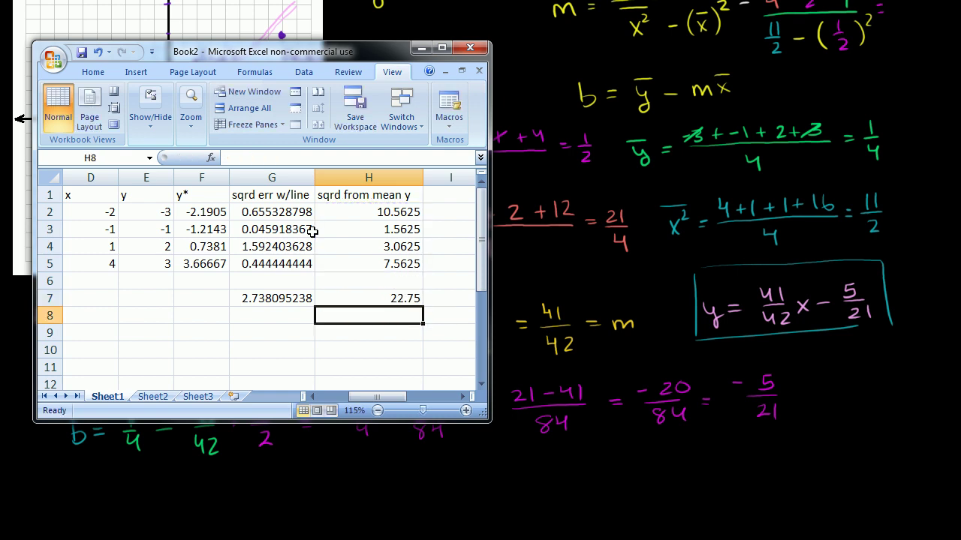